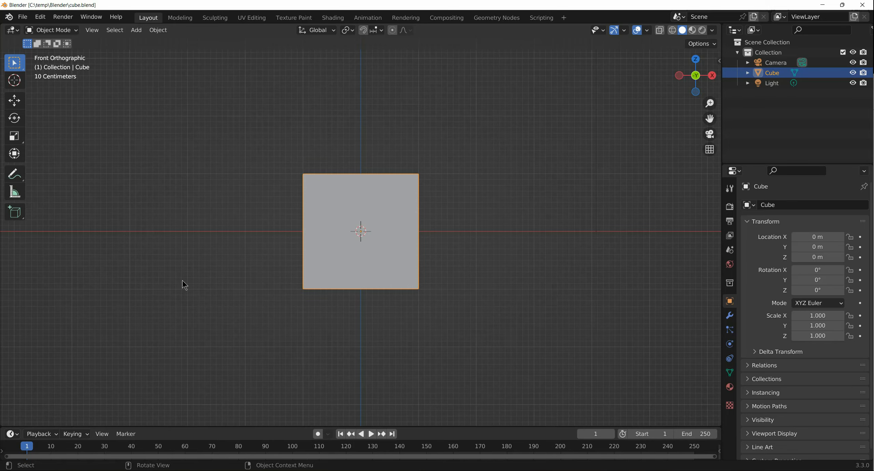
- Cut a rectangular hole through the cube from the front view with the Carver tool in Difference mode
key(ctrl)
key(ctrl+shift+x)
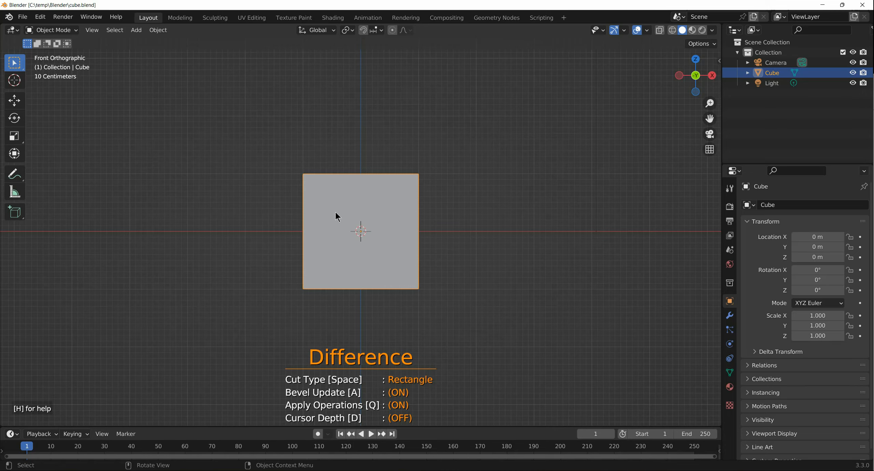
scroll(336, 212, up, 2)
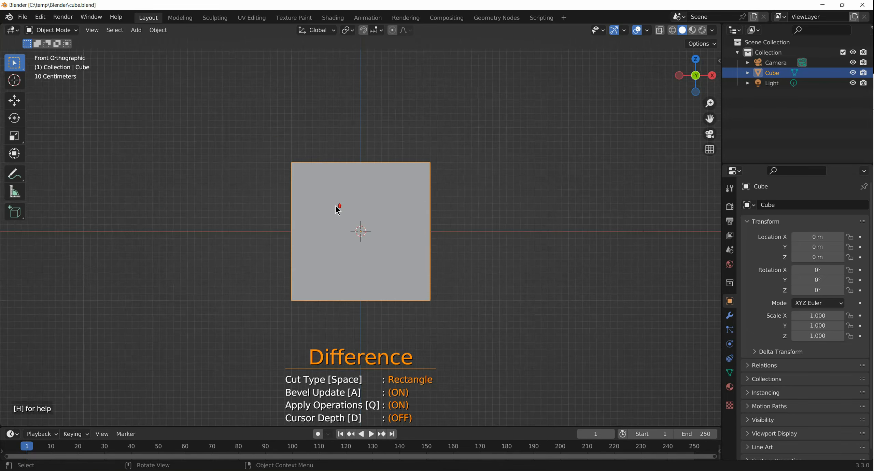
scroll(336, 209, up, 1)
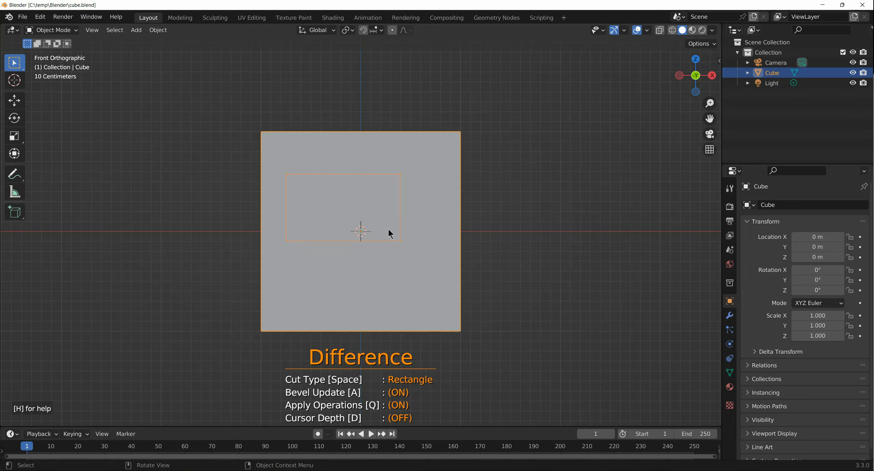
drag(438, 260, 442, 261)
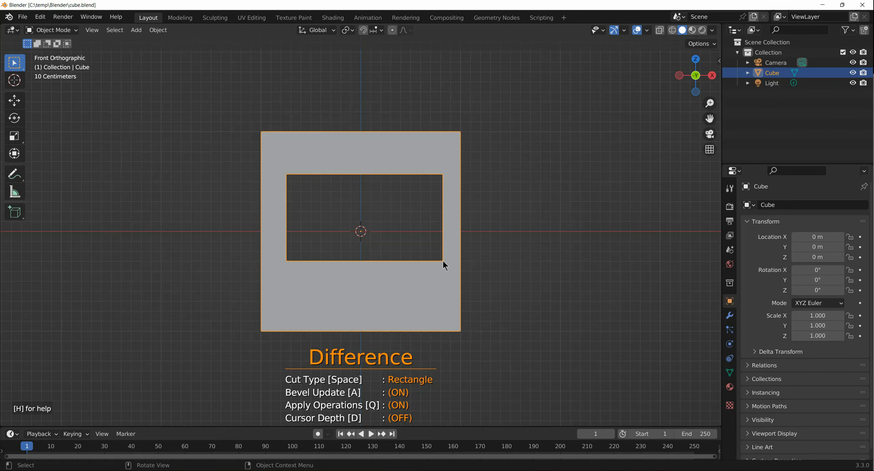
mouse_move(433, 287)
middle_down()
mouse_move(285, 287)
mouse_move(430, 292)
middle_up()
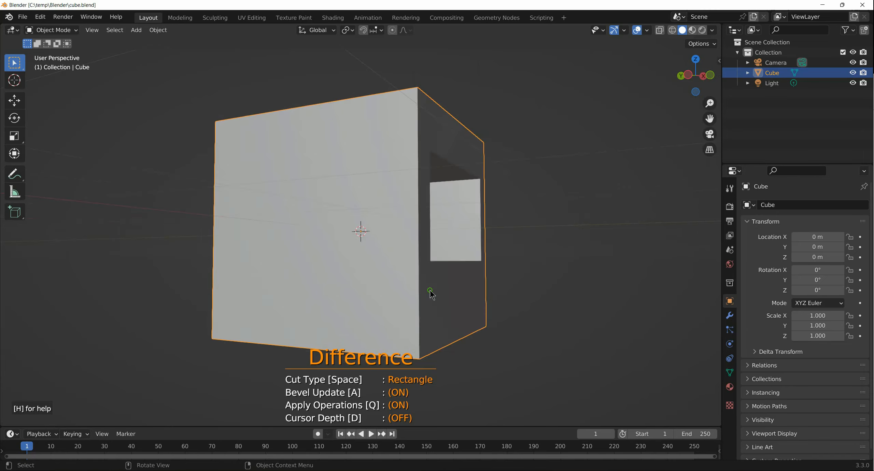
- Cut a semicircular notch through the cube's right edge from the top view, using a Circle cut with 40 subdivisions
key(KP_7)
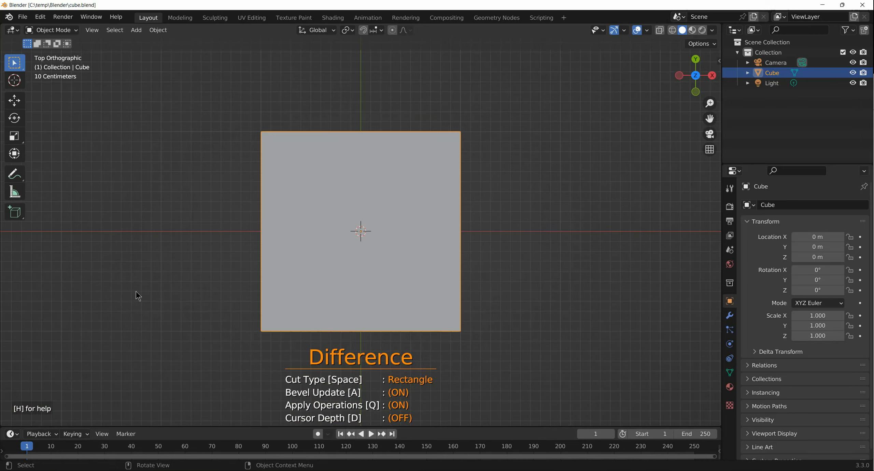
key(h)
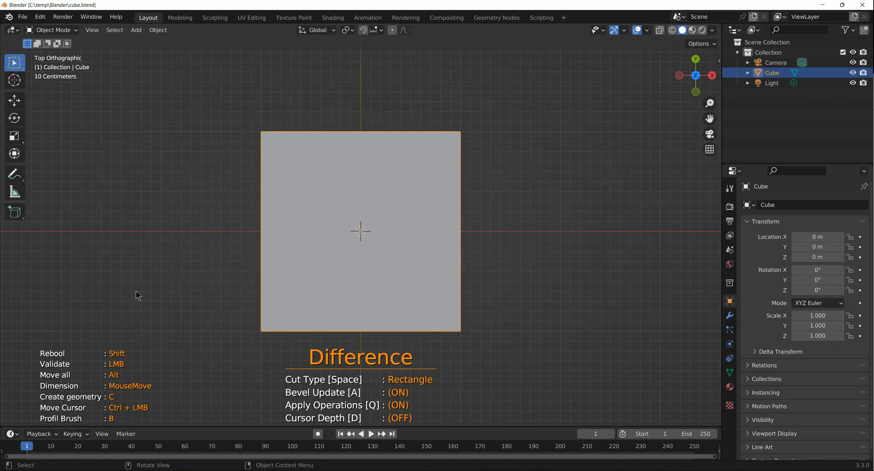
key(space)
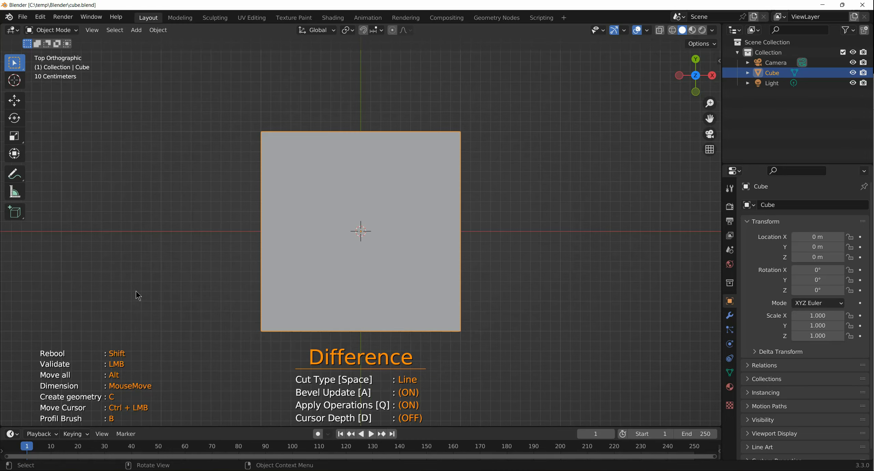
key(space)
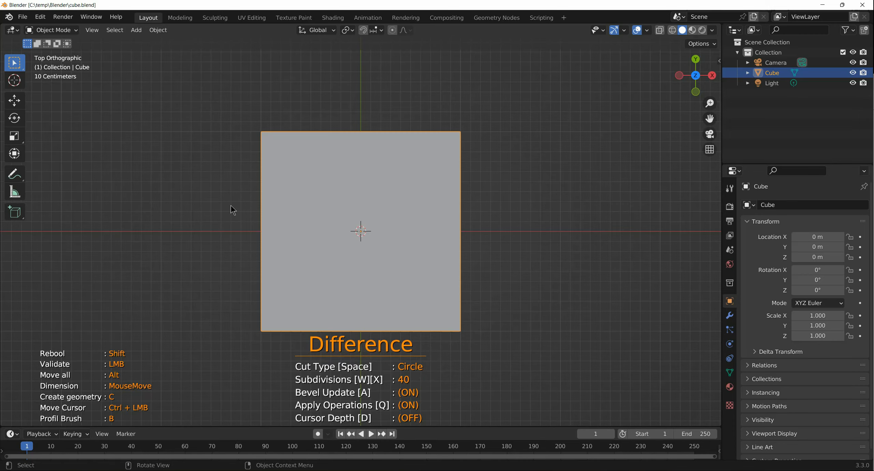
click(238, 222)
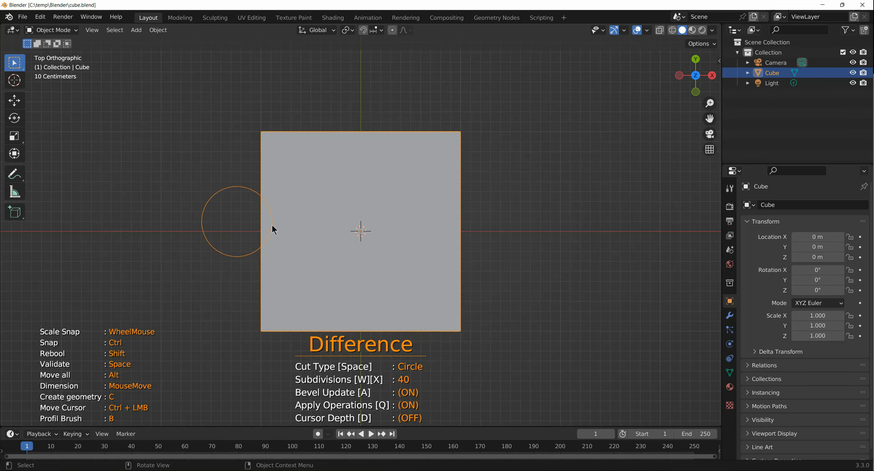
key(alt)
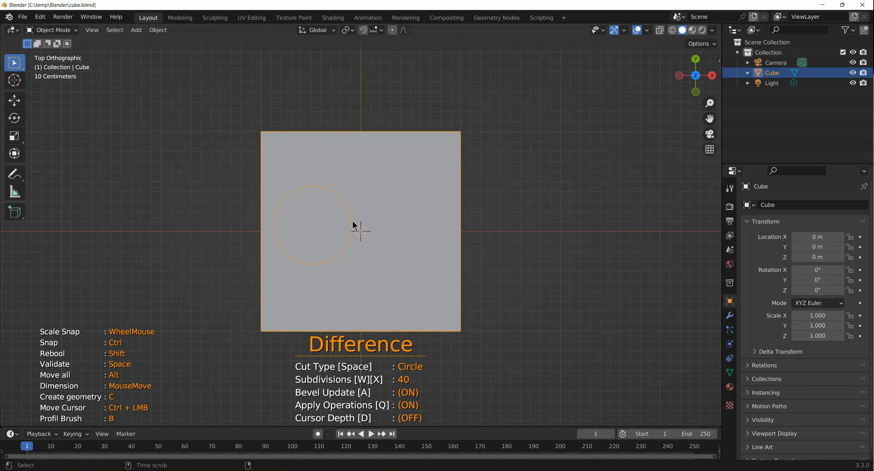
key(alt)
click(482, 228)
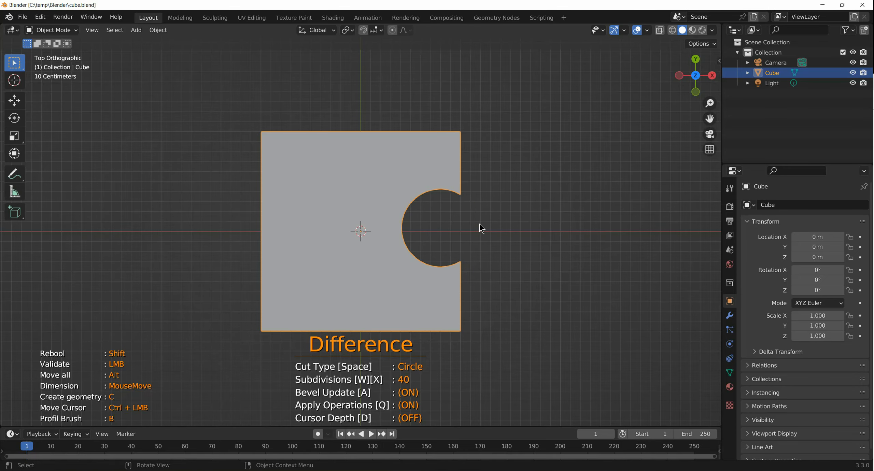
mouse_move(481, 228)
middle_down()
mouse_move(487, 221)
mouse_move(486, 228)
middle_up()
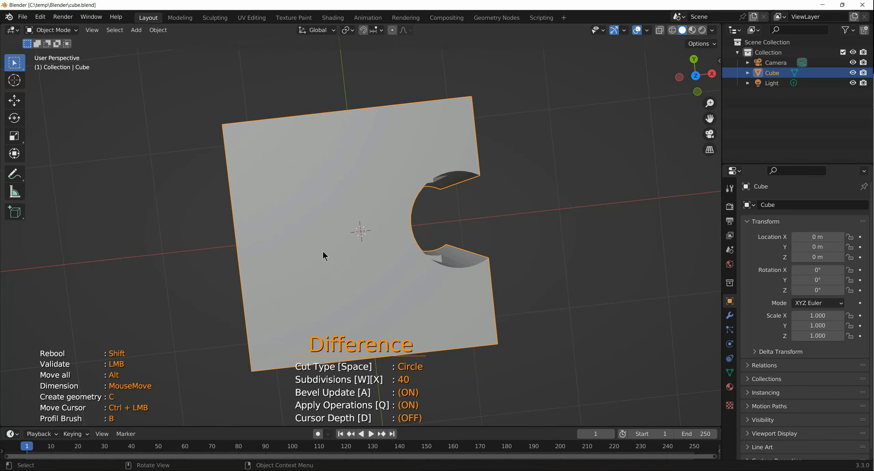
- Create a separate 40-subdivision circle mesh over the cube's upper-left area in top view, and keep only the cube selected
key(KP_7)
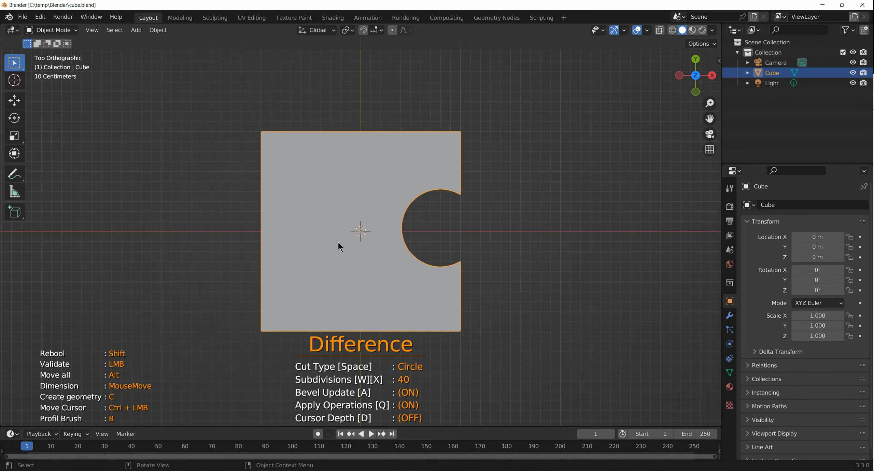
click(250, 193)
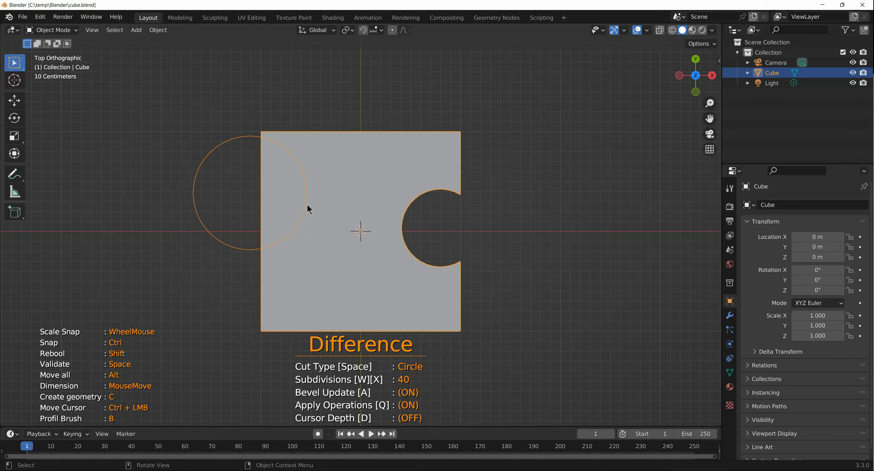
key(alt)
key(c)
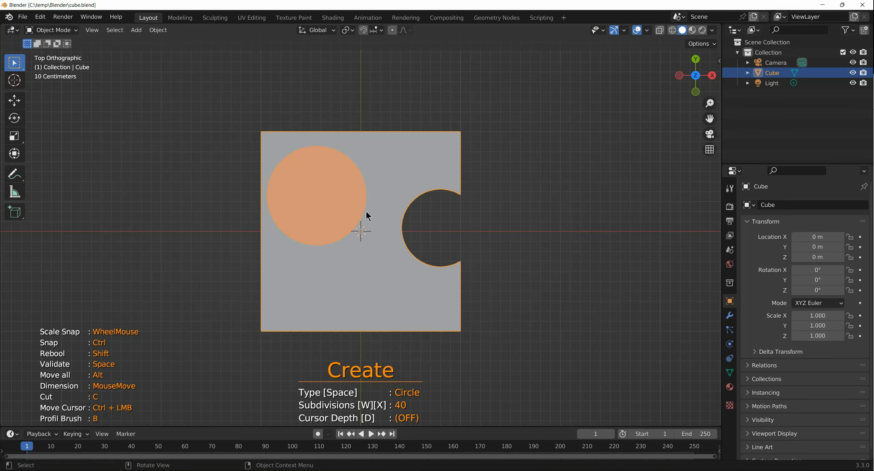
key(c)
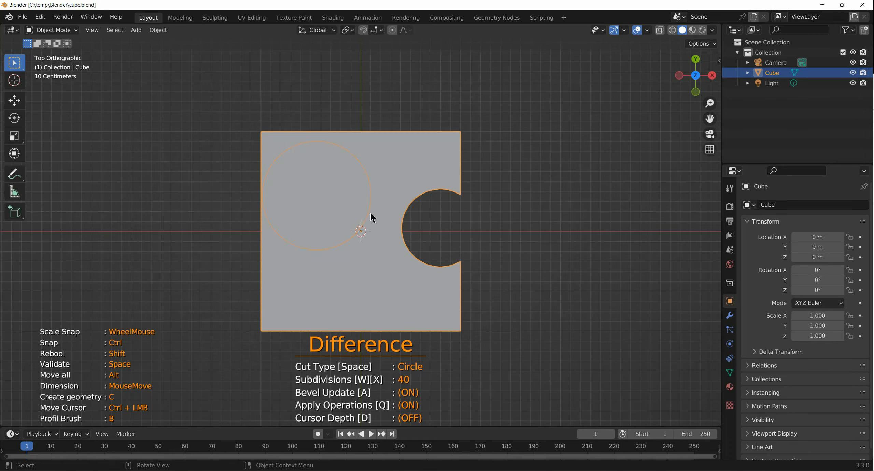
key(c)
key(c)
key(c)
key(space)
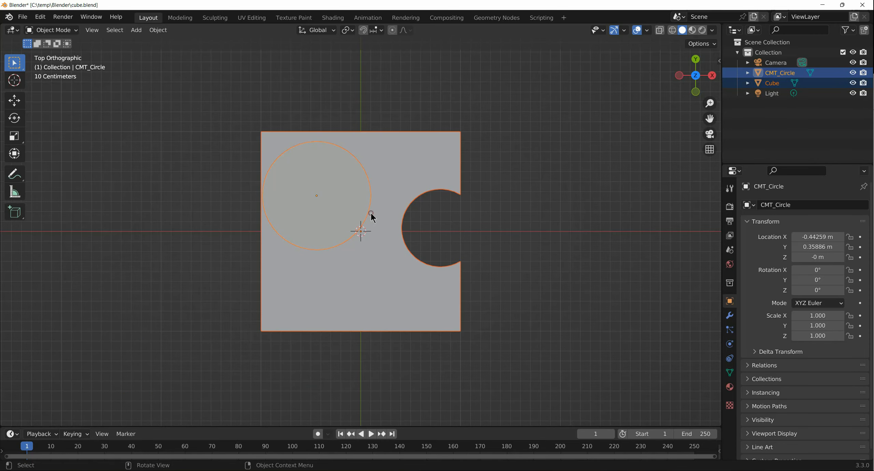
click(371, 213)
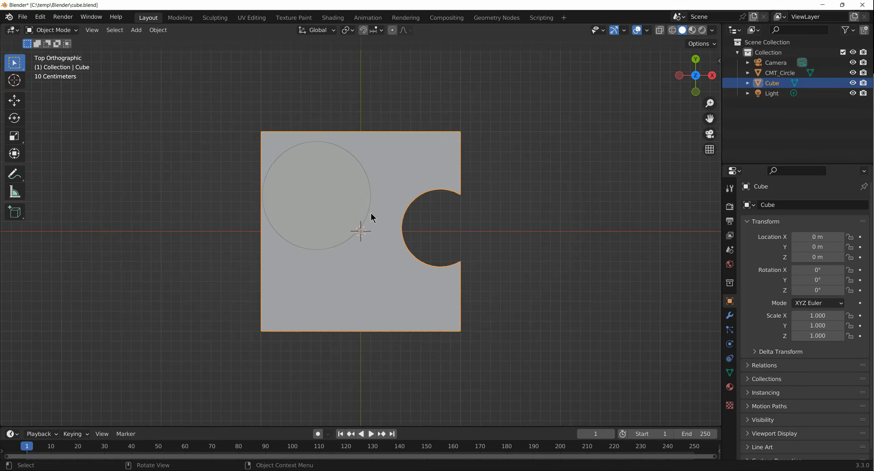
middle_drag(371, 213, 342, 250)
scroll(342, 250, down, 3)
middle_drag(344, 255, 228, 247)
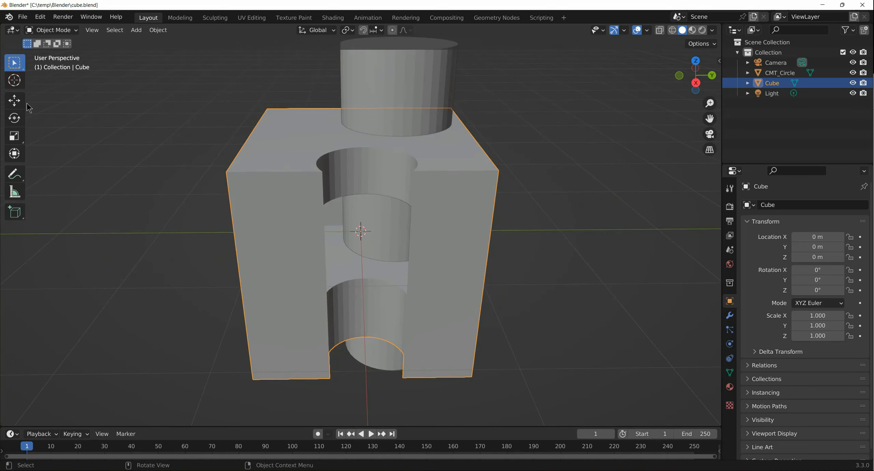
- Revert the file to its last saved version
click(23, 17)
click(33, 60)
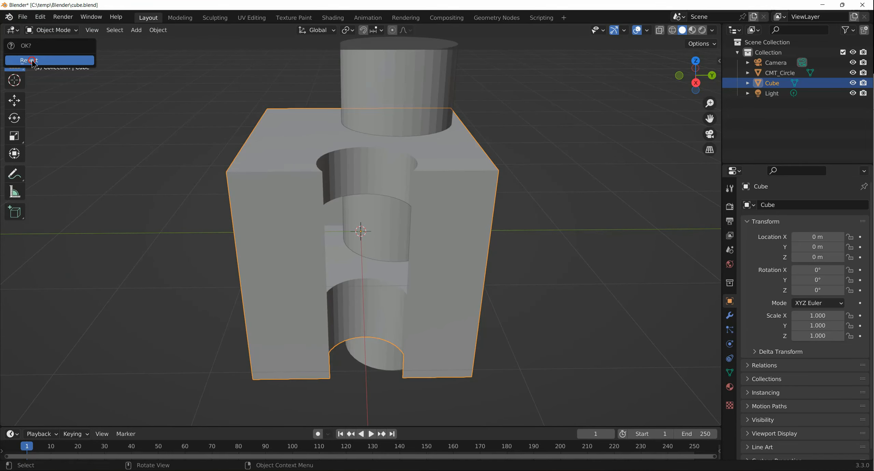
click(32, 61)
- With nothing selected, create an open four-point Line shape across the cube's left edge in front view using Carver's Create mode
click(150, 219)
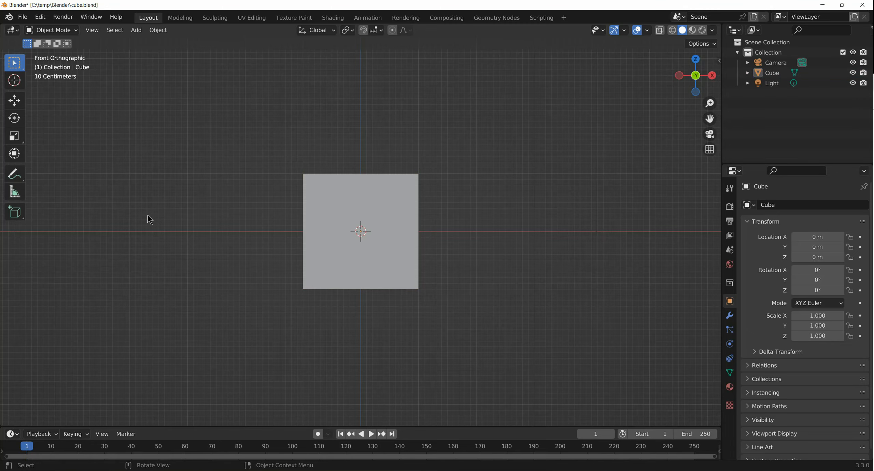
scroll(155, 219, up, 4)
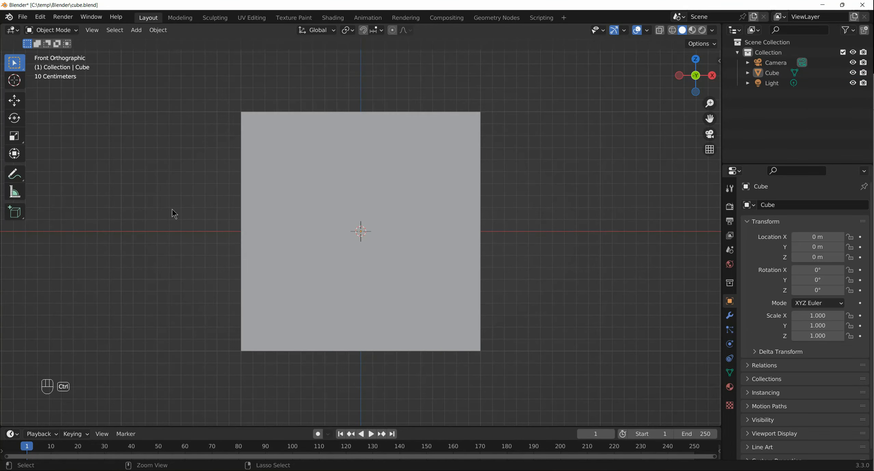
key(shift+ctrl+x)
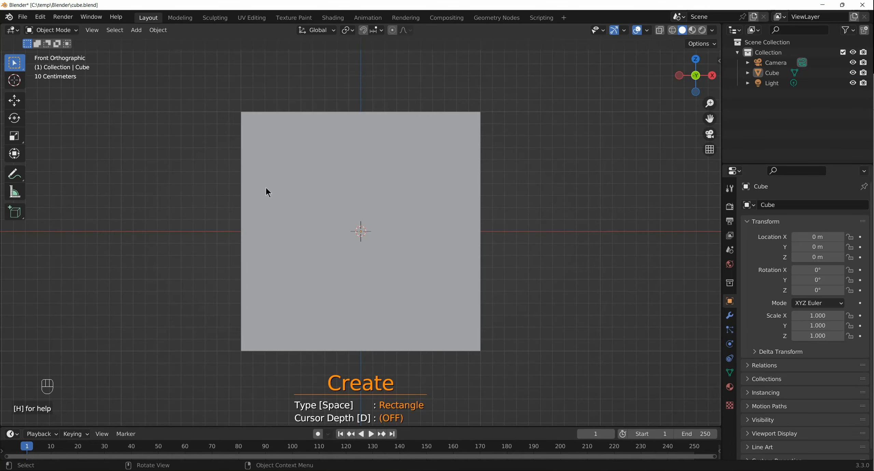
key(space)
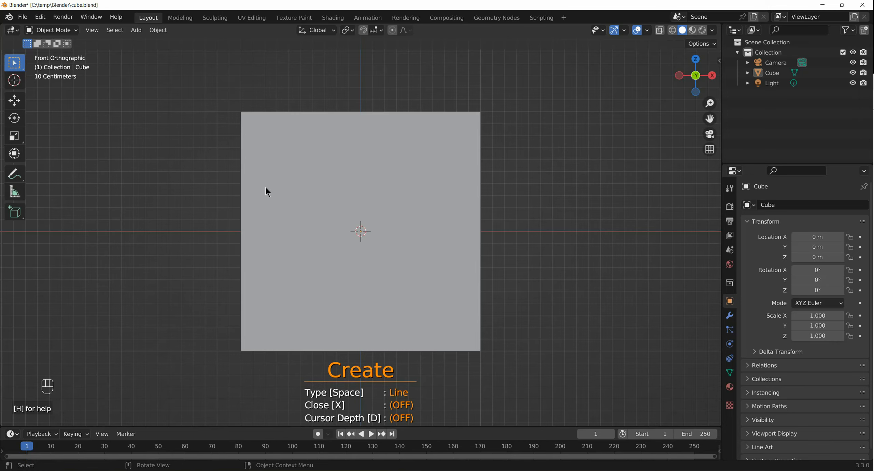
key(h)
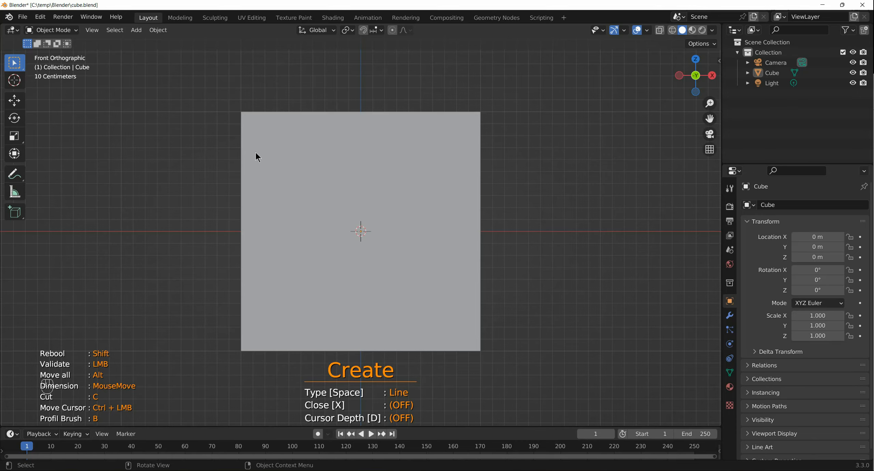
click(232, 146)
click(266, 176)
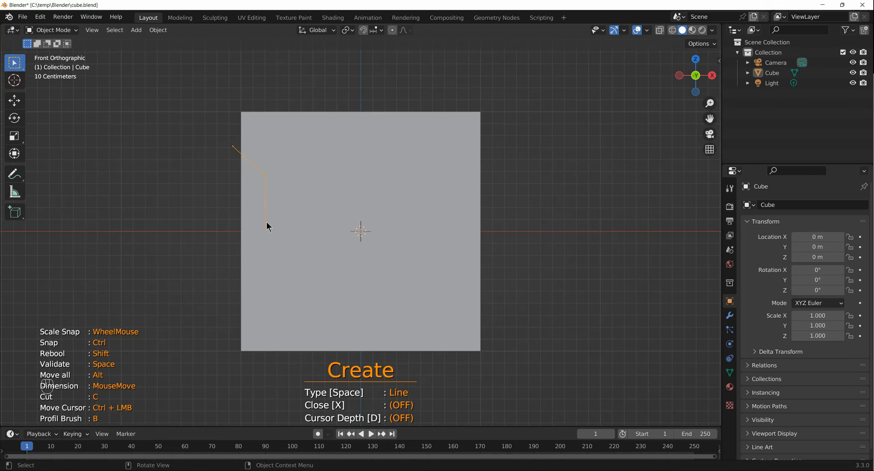
click(264, 245)
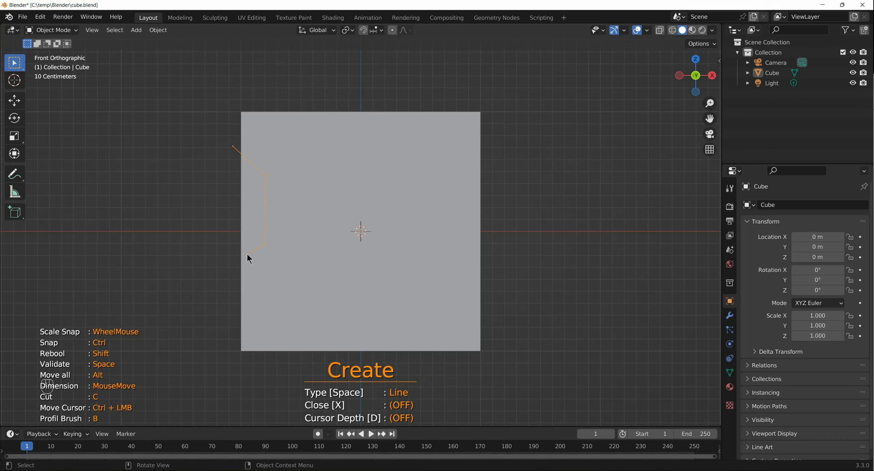
click(231, 262)
key(space)
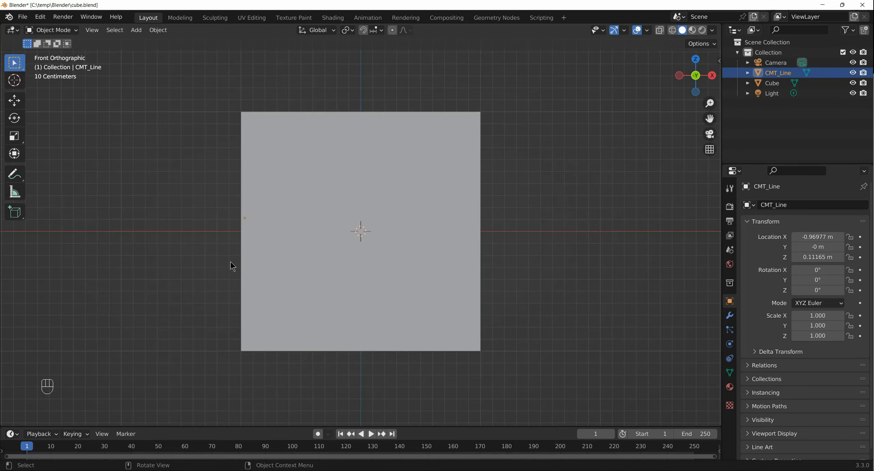
- Deselect the line object and inspect its shape along the cube's left side in perspective
click(228, 171)
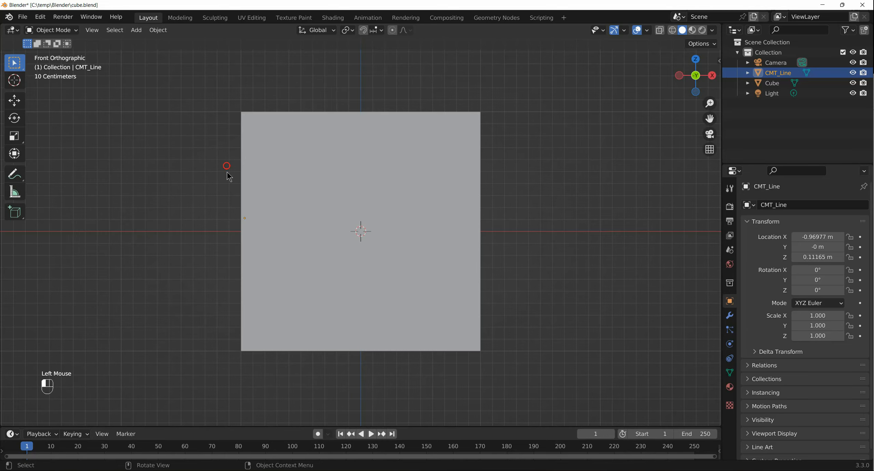
click(245, 165)
middle_drag(293, 189, 328, 204)
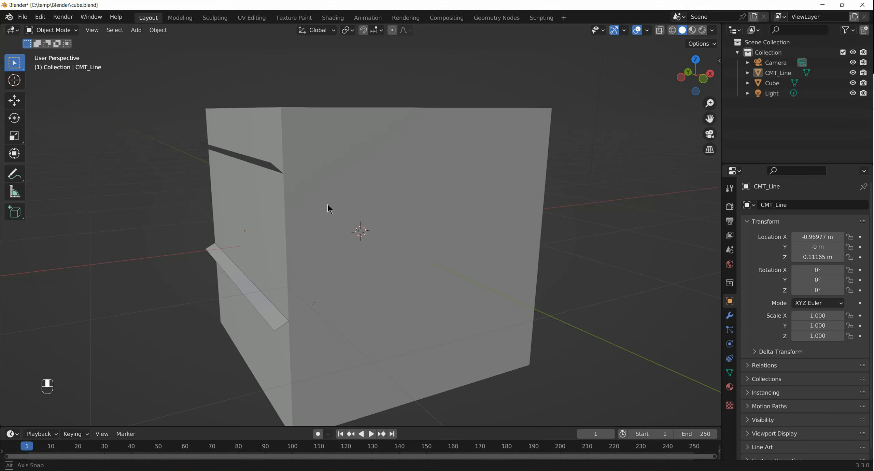
middle_drag(328, 204, 344, 195)
scroll(342, 198, up, 2)
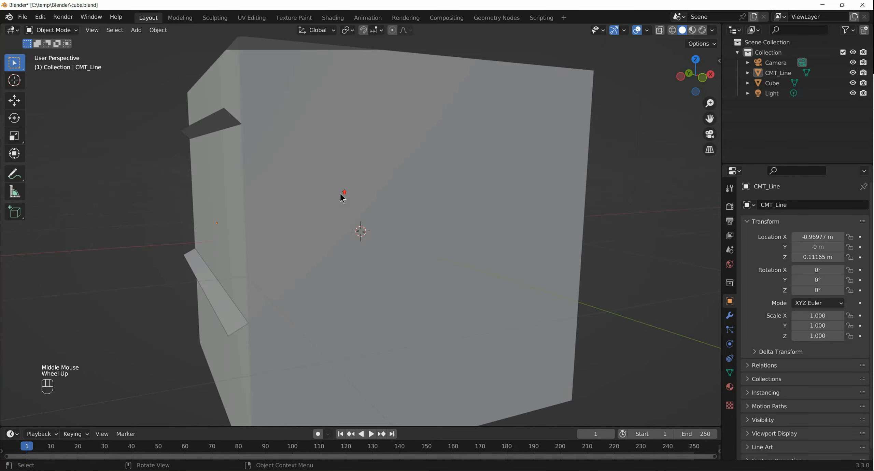
- Create a second, larger open four-point Line shape across the cube's left edge in front view using Carver's Create mode
key(KP_7)
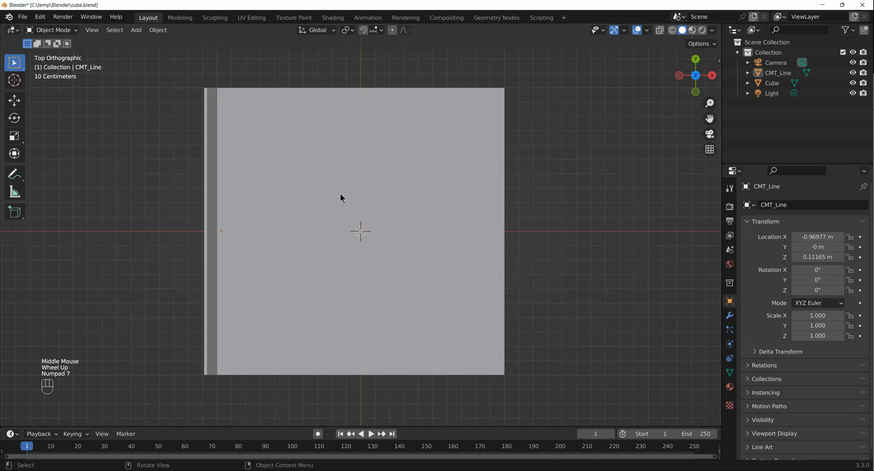
key(KP_1)
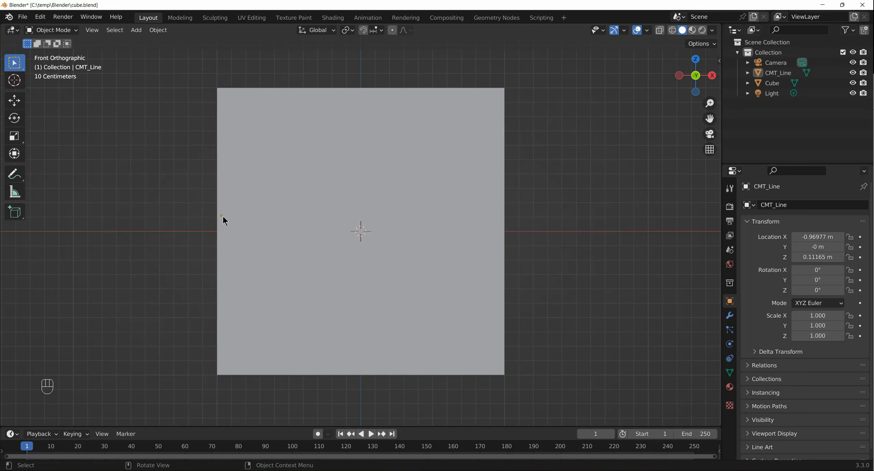
key(ctrl+shift)
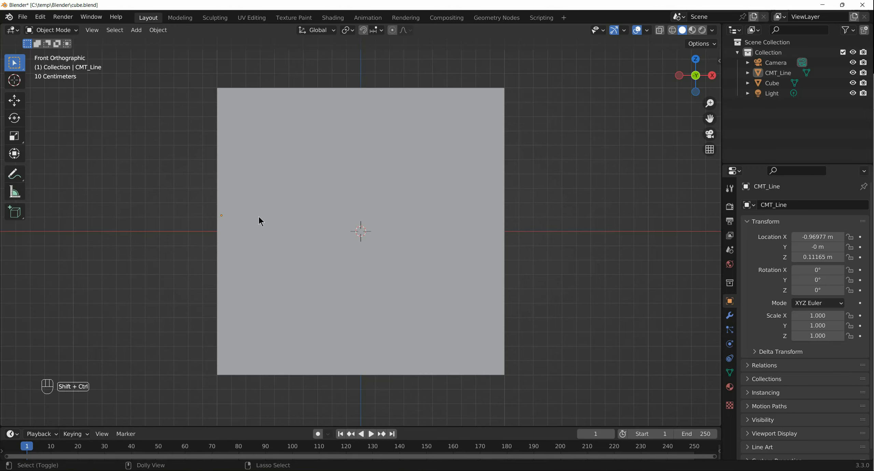
key(ctrl+shift+x)
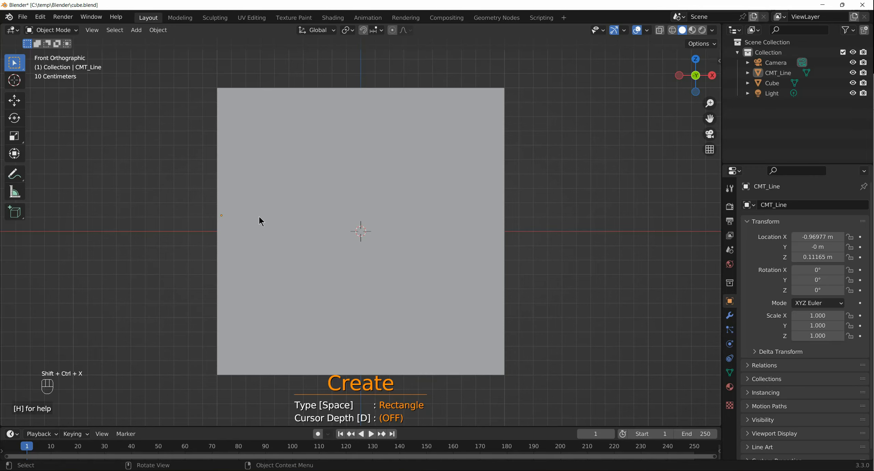
key(space)
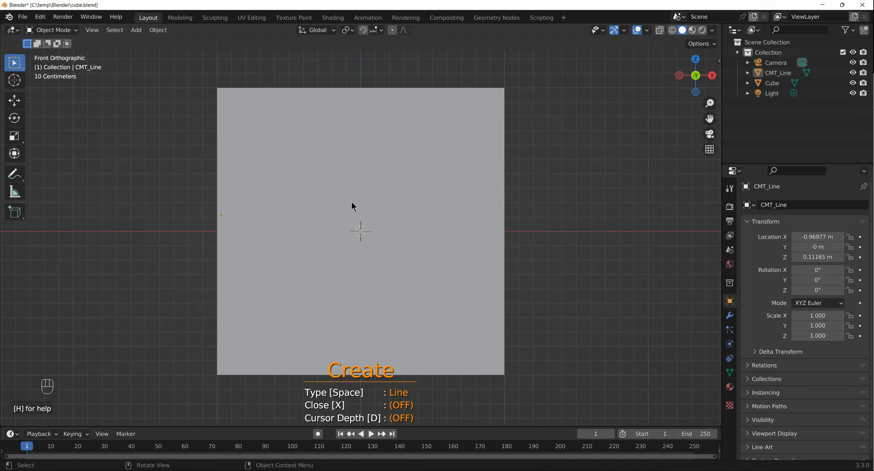
key(h)
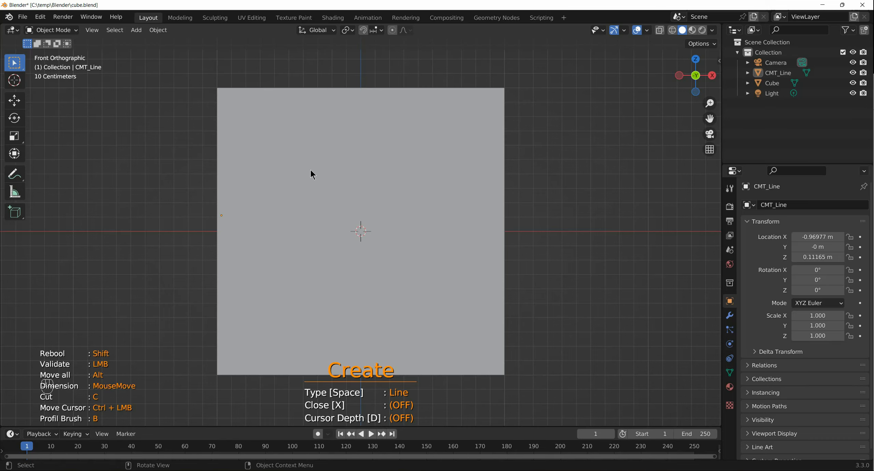
click(212, 147)
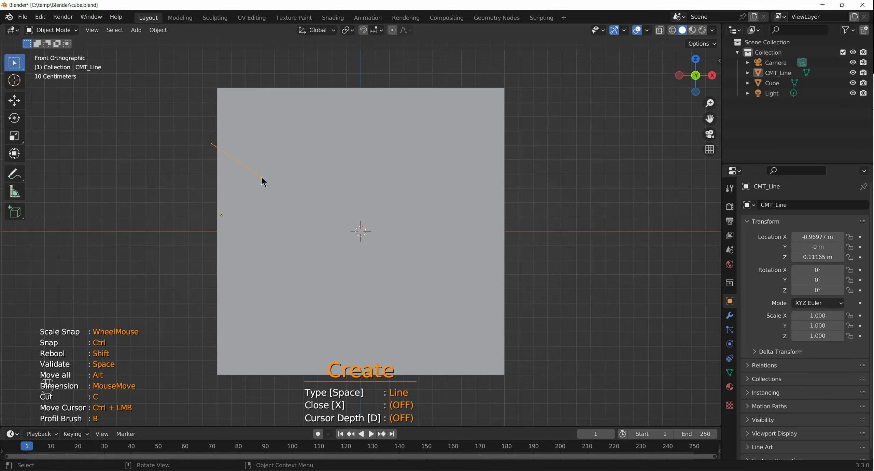
key(ctrl)
click(274, 188)
click(278, 266)
key(space)
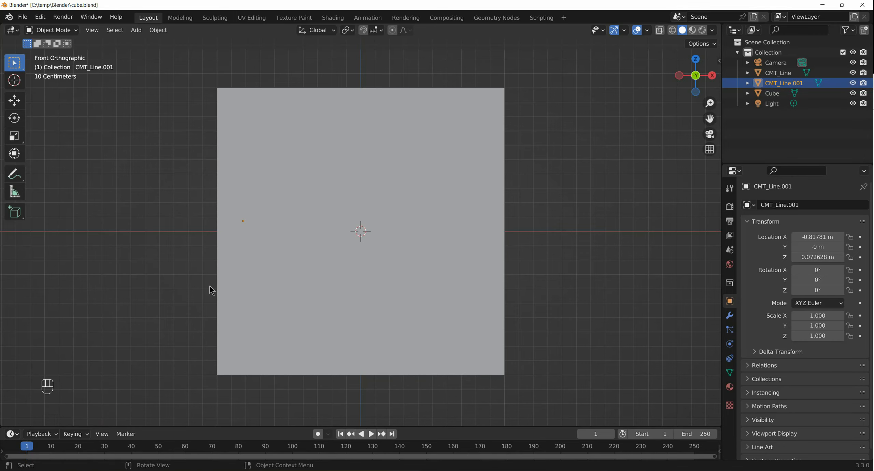
key(space)
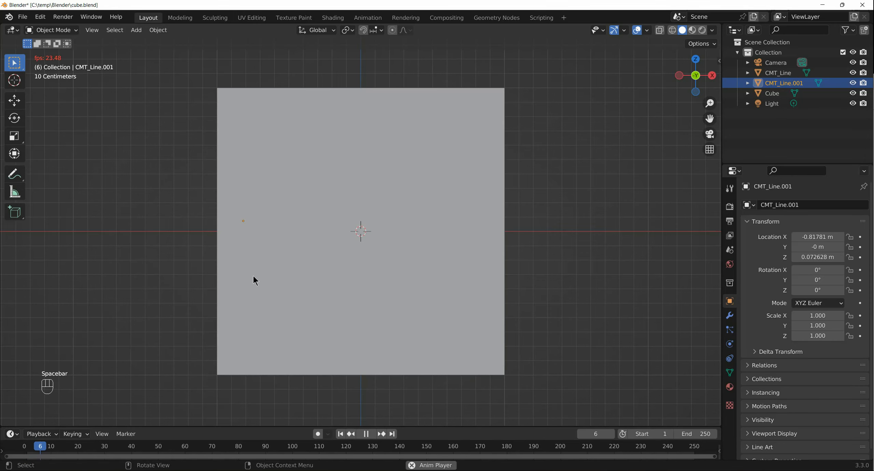
key(space)
- Inspect both line objects and the cube from several sides, selecting each one and expanding their data in the outliner
middle_drag(253, 276, 294, 275)
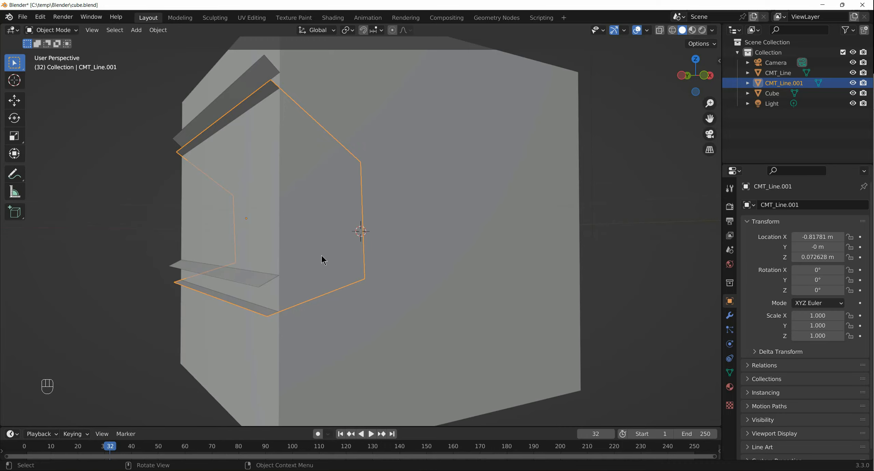
middle_drag(402, 231, 482, 235)
click(413, 201)
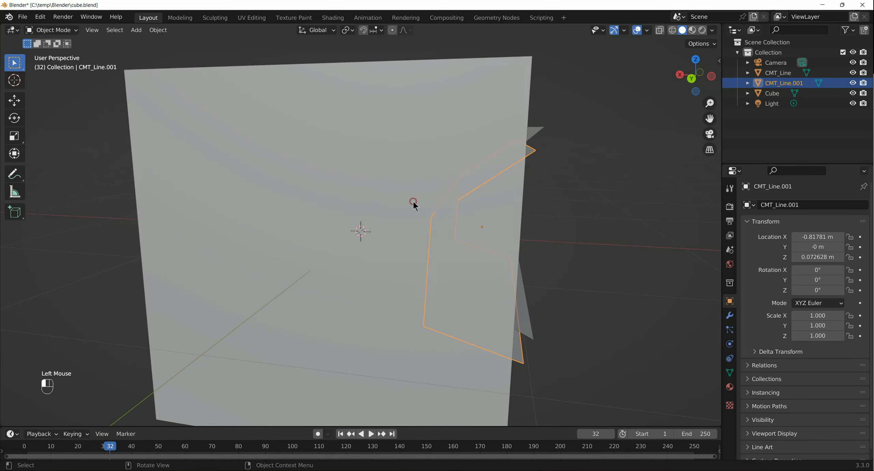
middle_drag(416, 202, 490, 199)
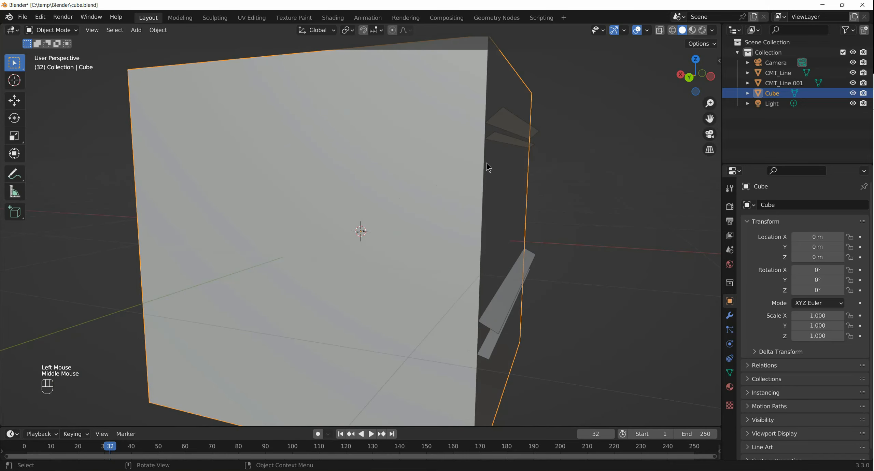
click(747, 83)
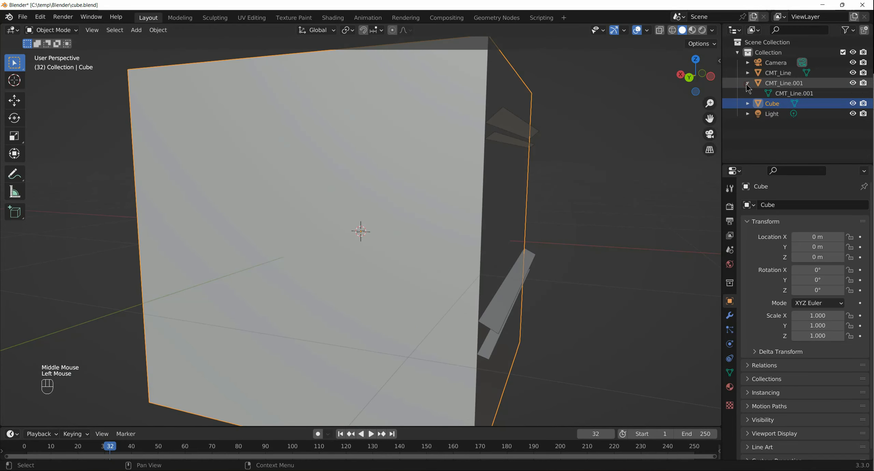
click(765, 92)
click(747, 104)
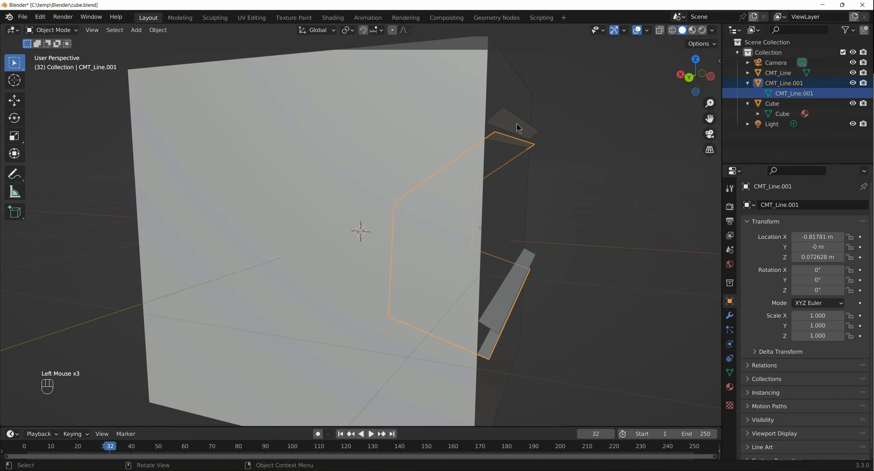
click(527, 130)
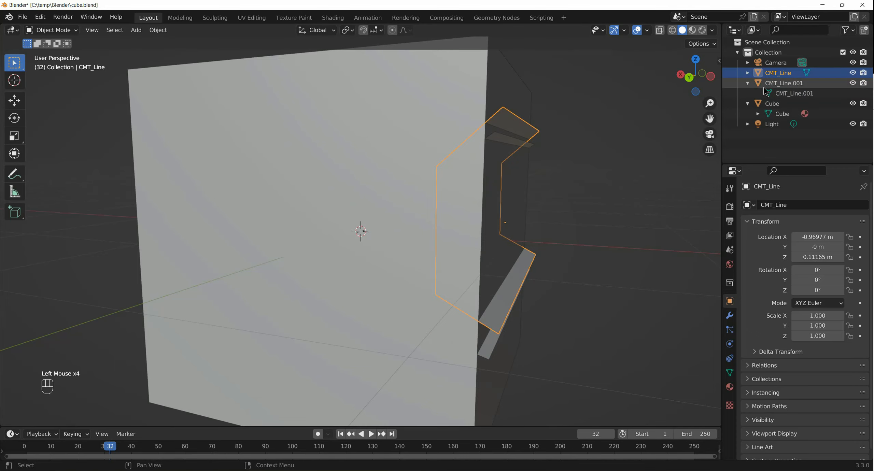
click(765, 93)
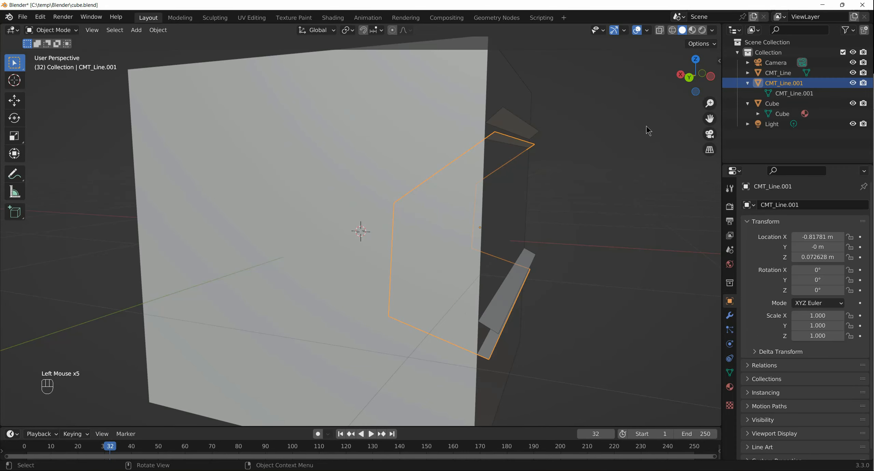
middle_drag(648, 130, 350, 129)
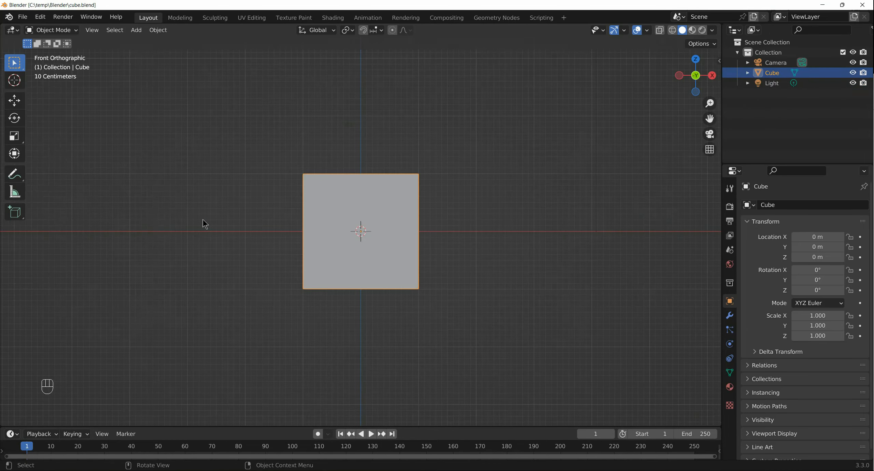
- Cut an open four-point notch through the cube's left edge in front view using Carver's Difference mode with the Line shape
scroll(222, 225, up, 1)
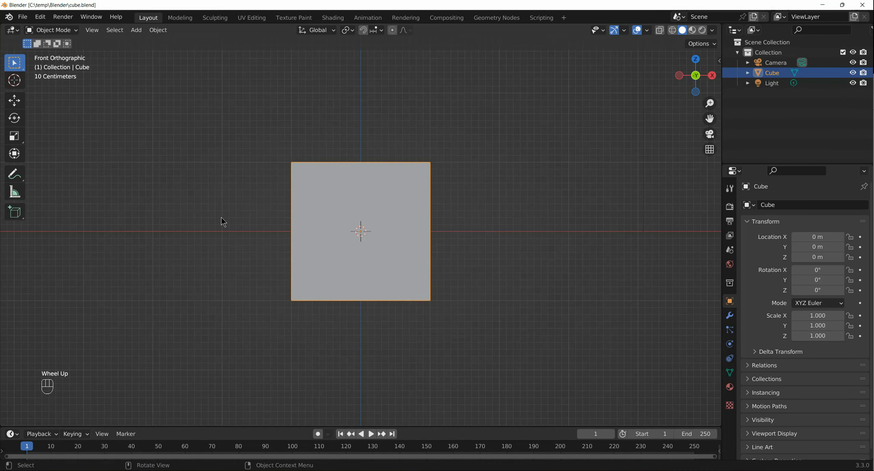
key(ctrl+shift+x)
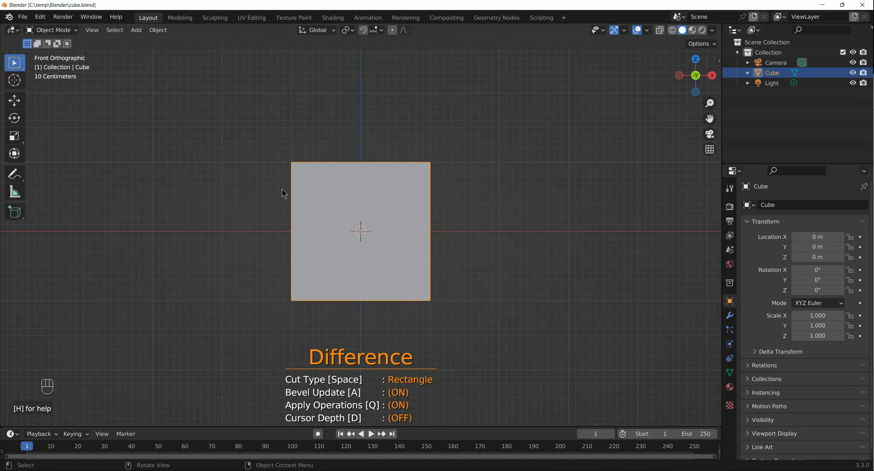
key(space)
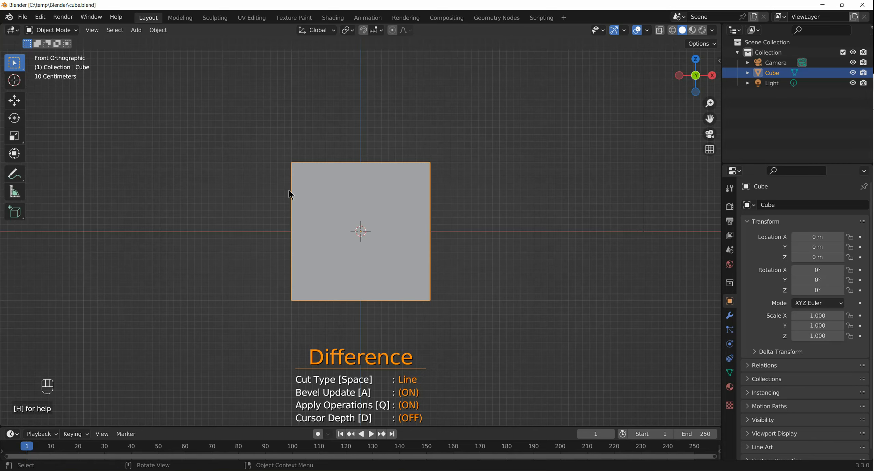
click(289, 190)
click(313, 249)
key(space)
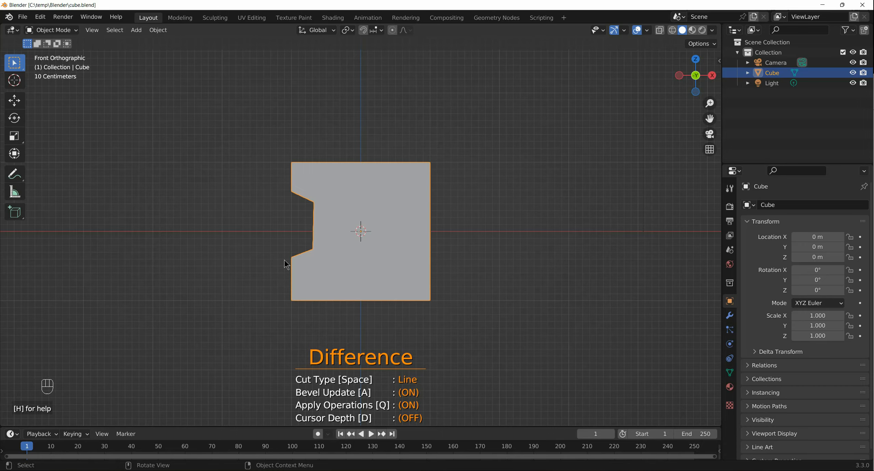
middle_drag(250, 262, 371, 240)
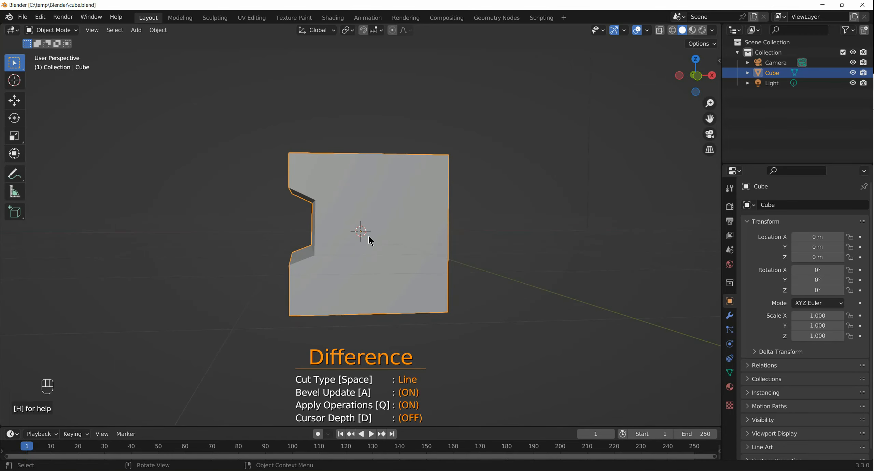
- Try a Line cut with extra points across the cube's left edge in top view, and undo it
key(KP_7)
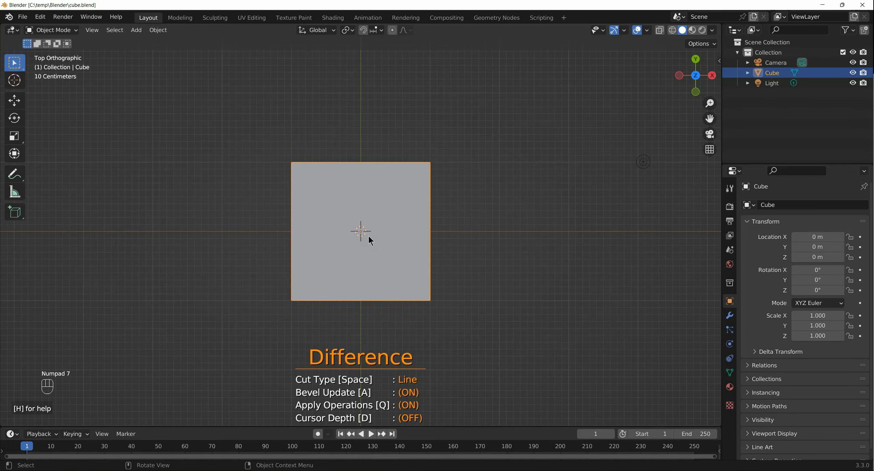
click(283, 180)
click(310, 195)
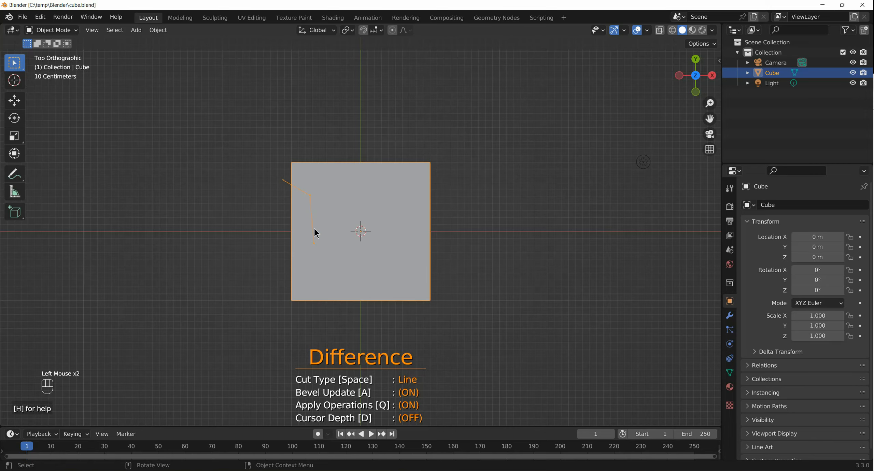
click(310, 257)
click(283, 265)
click(286, 271)
click(285, 271)
click(286, 271)
click(286, 270)
click(285, 271)
click(286, 271)
click(285, 271)
key(space)
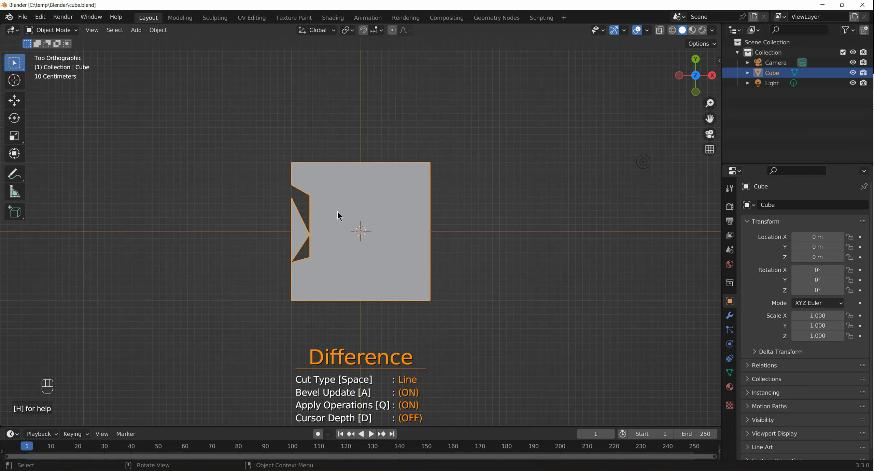
key(ctrl+z)
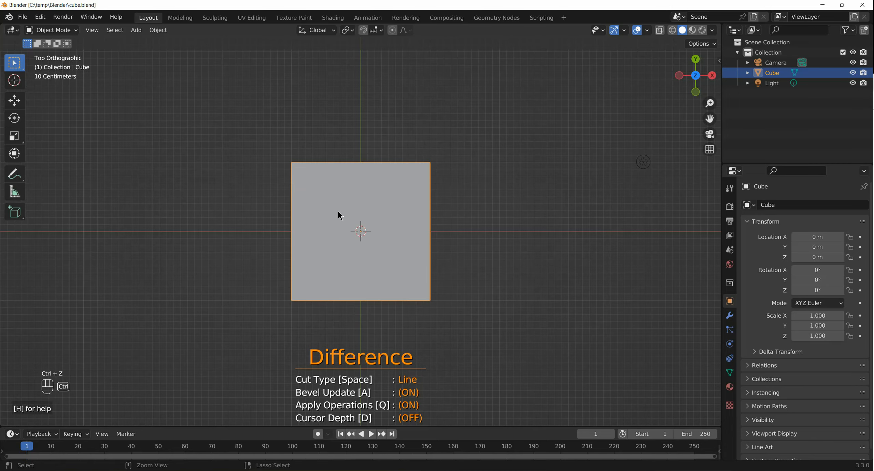
- Cut a clean four-point Line notch through the cube's left edge in top view
click(287, 179)
click(312, 201)
click(313, 254)
key(space)
- Show Carver's help and cut a four-point Line notch through the left edge of the cube's X-facing side in perspective view
middle_drag(282, 261, 363, 144)
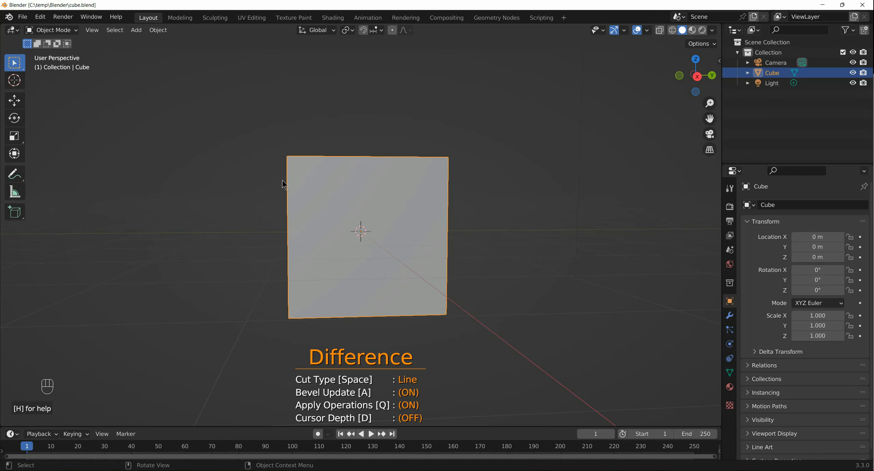
key(h)
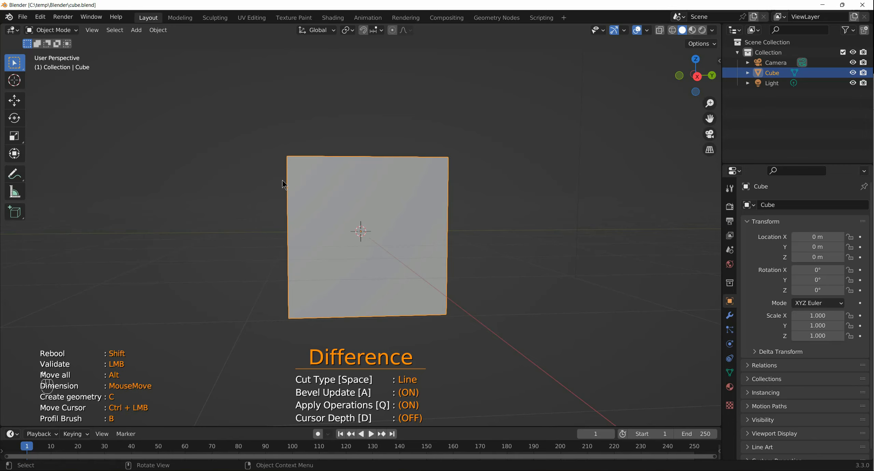
drag(282, 181, 296, 196)
click(315, 202)
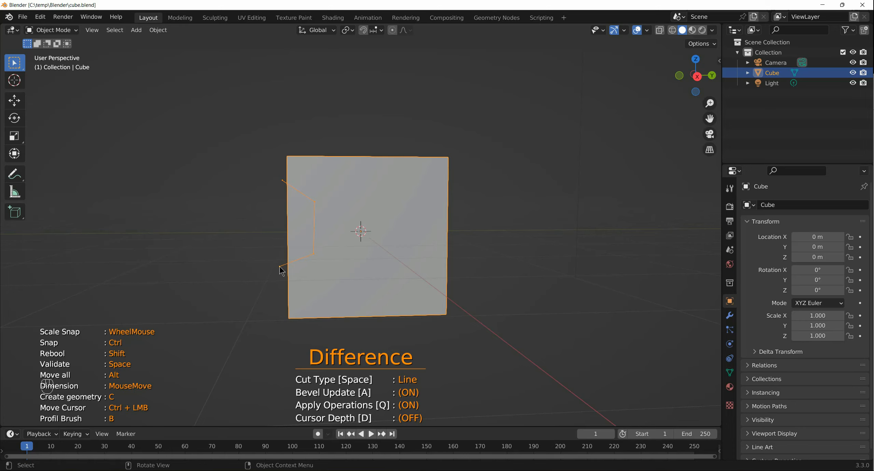
click(280, 266)
key(space)
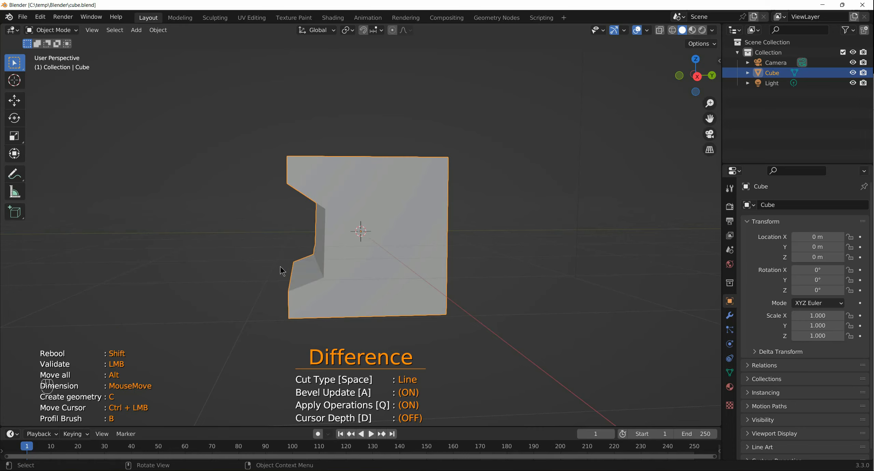
- Inspect the intersecting notches around the cube in perspective
middle_drag(282, 270, 342, 260)
middle_drag(289, 241, 336, 242)
scroll(337, 242, down, 1)
scroll(337, 242, up, 2)
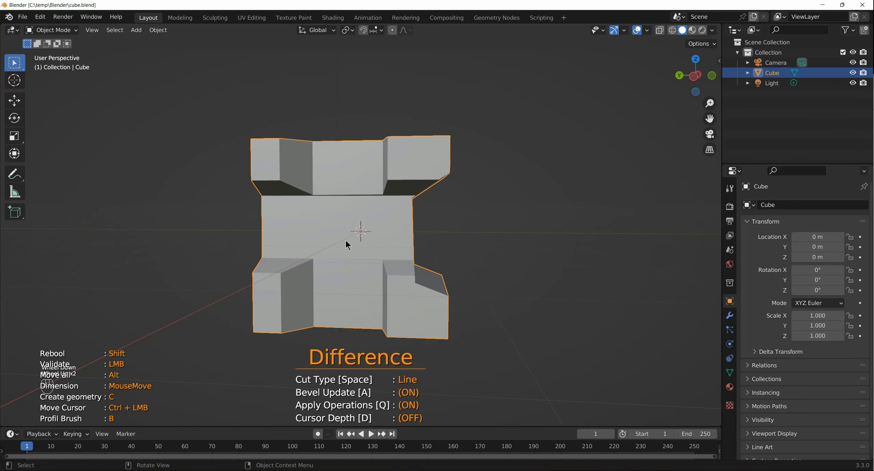
scroll(348, 240, down, 2)
scroll(356, 241, up, 1)
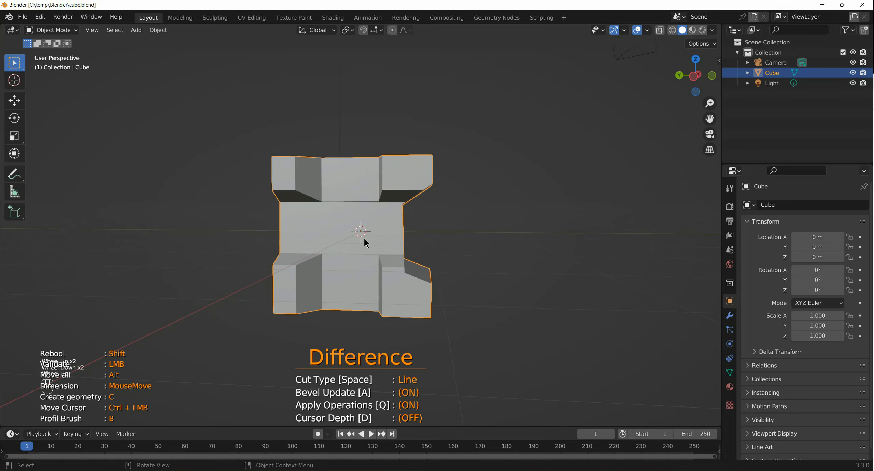
- Exit Carver and expand the cube's outliner hierarchy down to its material
click(746, 74)
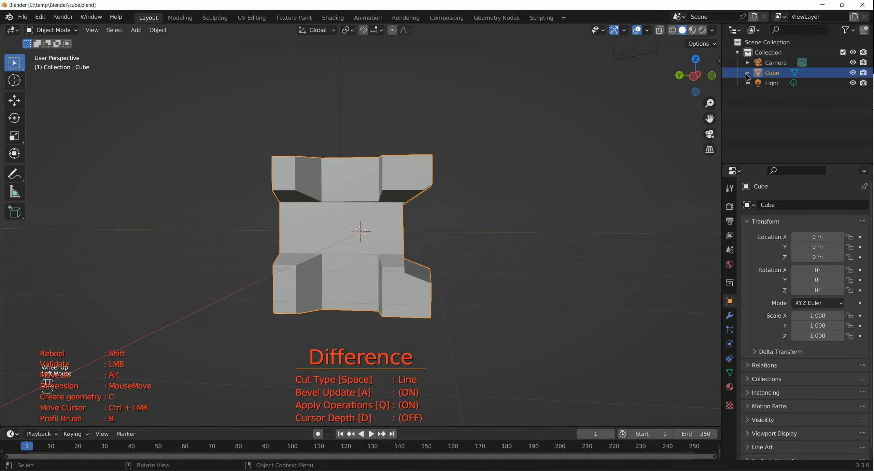
click(745, 74)
click(747, 73)
click(500, 161)
key(Escape)
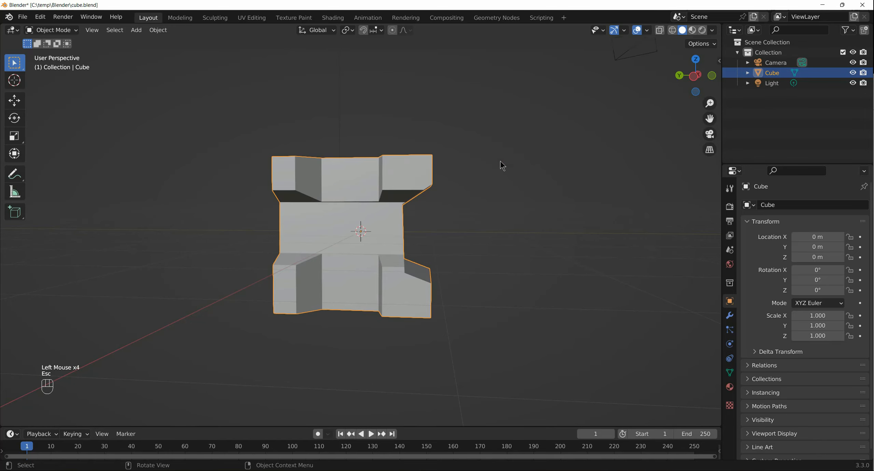
click(747, 73)
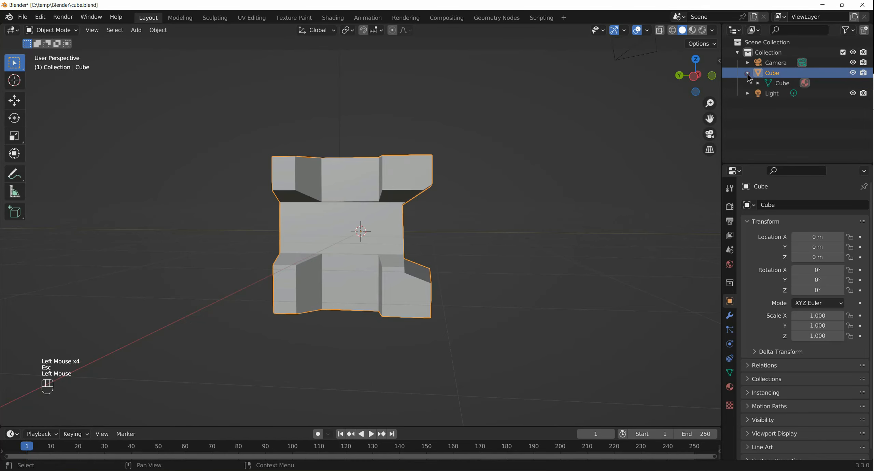
click(757, 84)
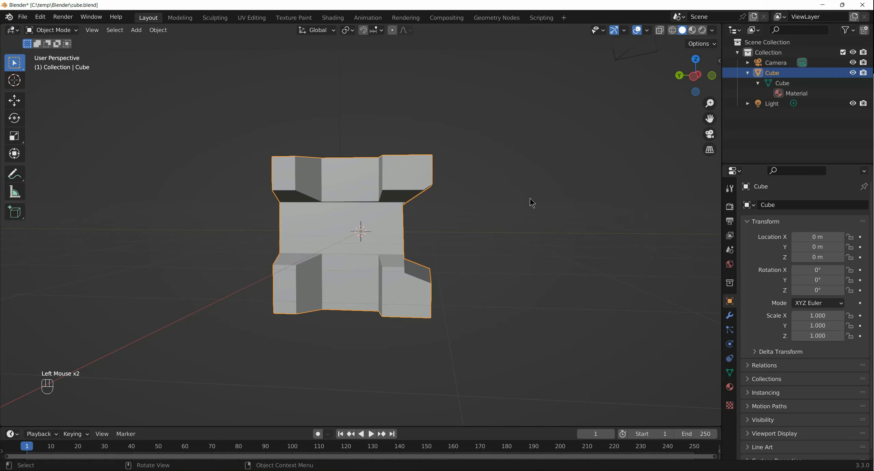
- Check the notched cube in perspective, top and front views
middle_drag(538, 195, 364, 218)
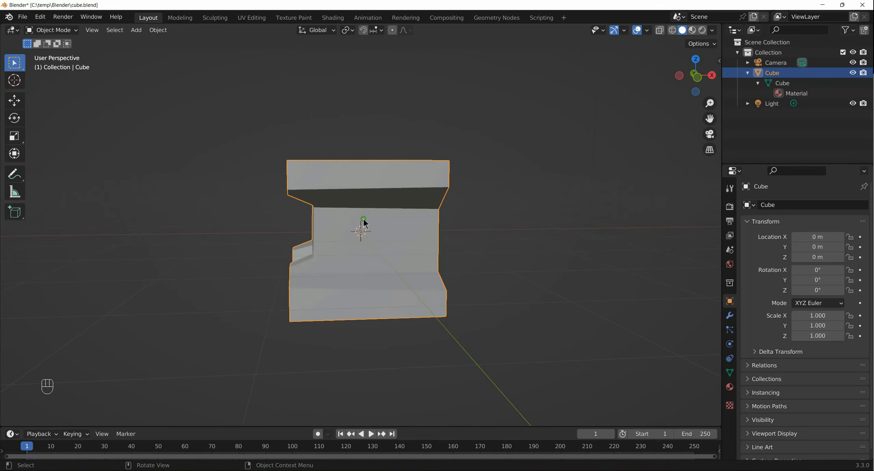
key(KP_7)
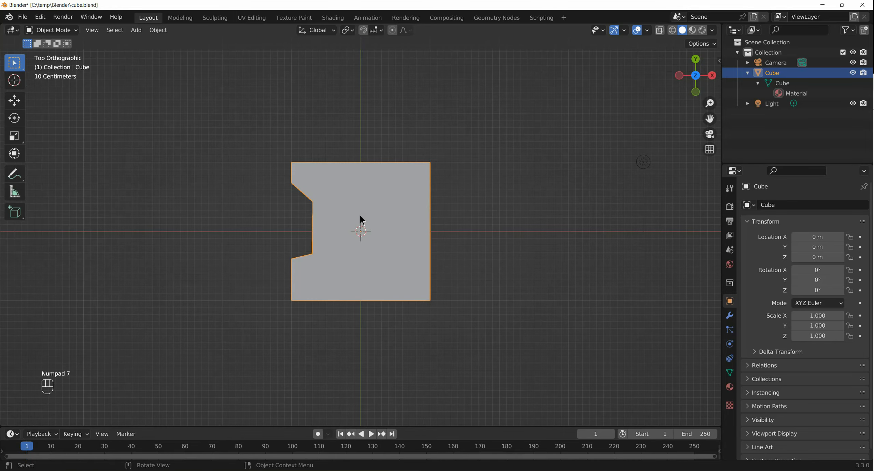
key(KP_1)
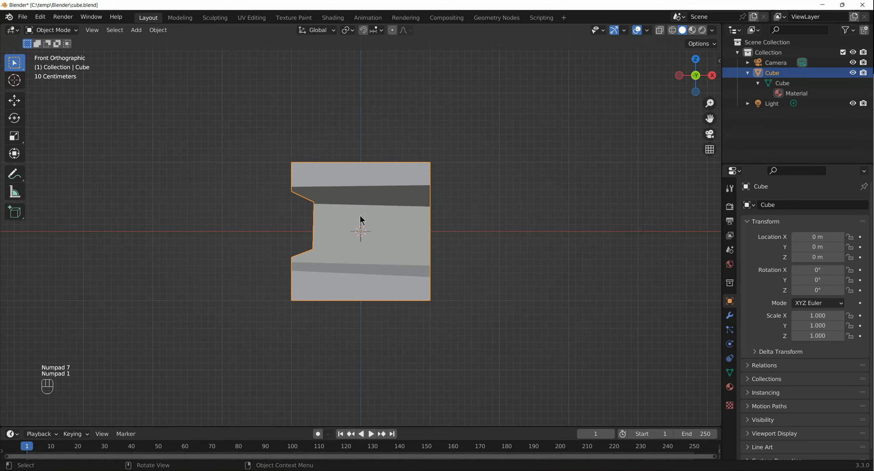